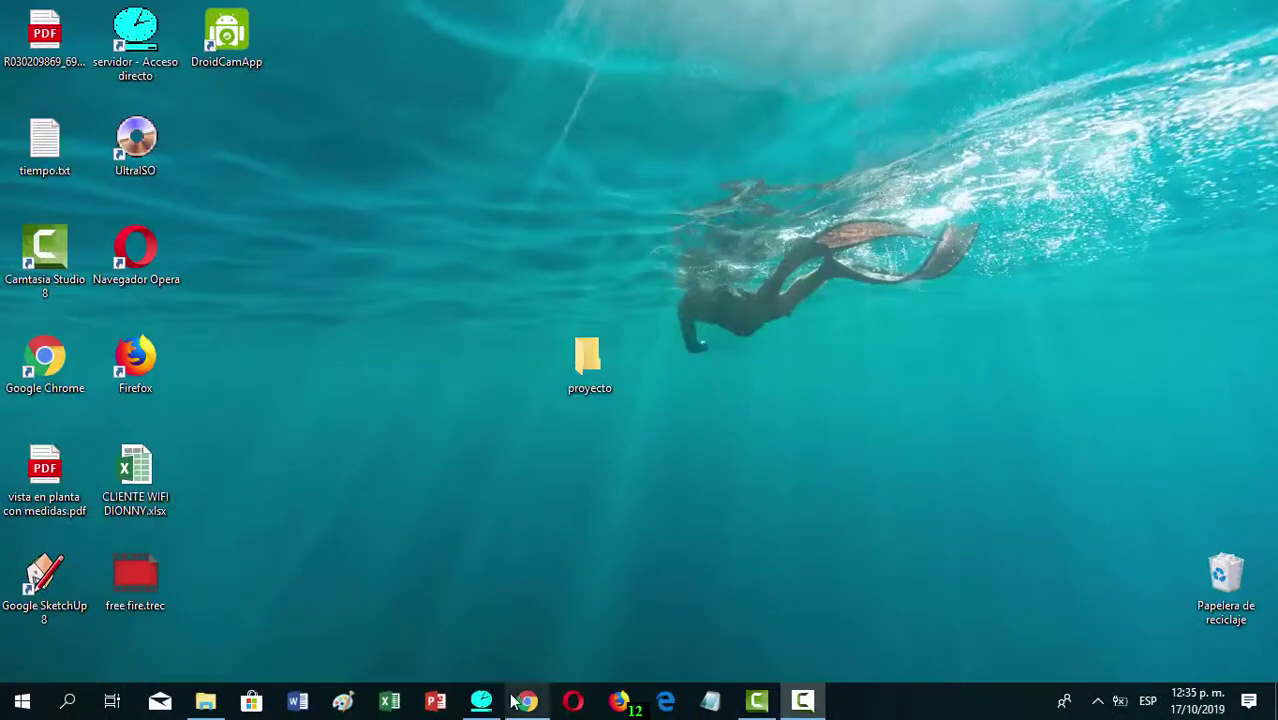
- Download the DroidCam Windows Client v6.0 from the Tecnomadas page's download link and save DroidCam.Client.6.0.FullOffline.zip to the desktop
click(526, 703)
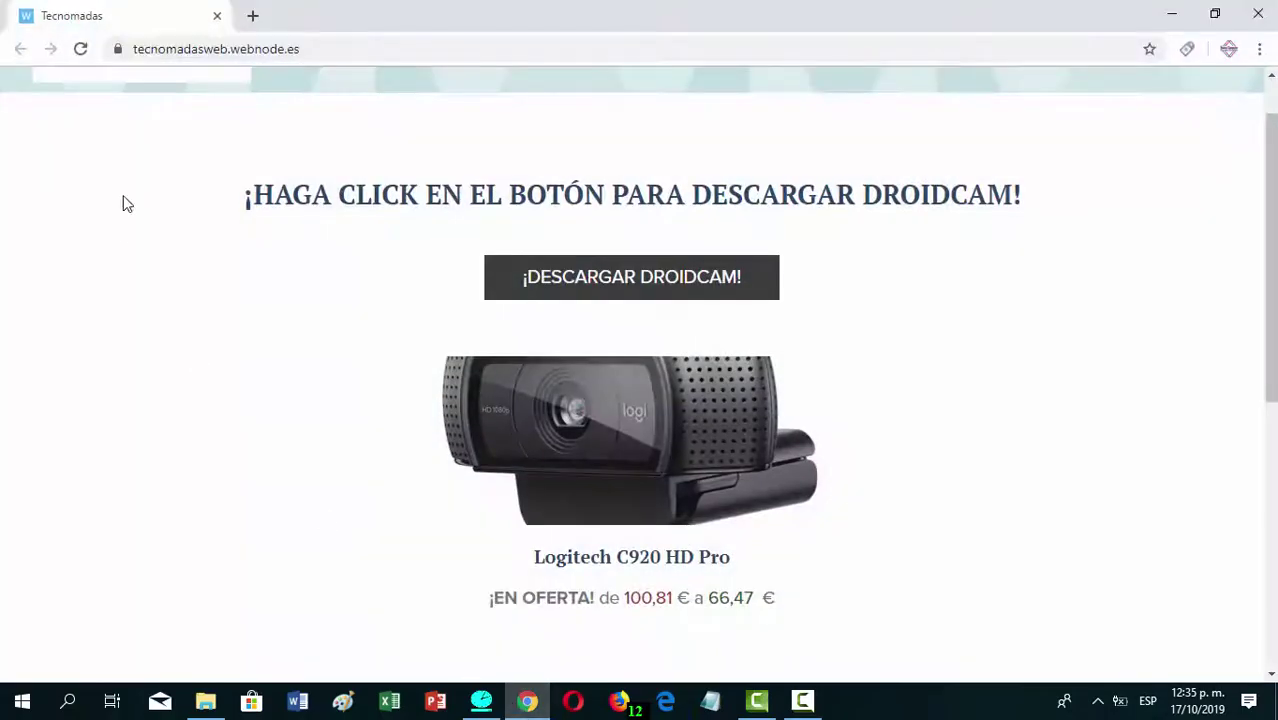
click(581, 289)
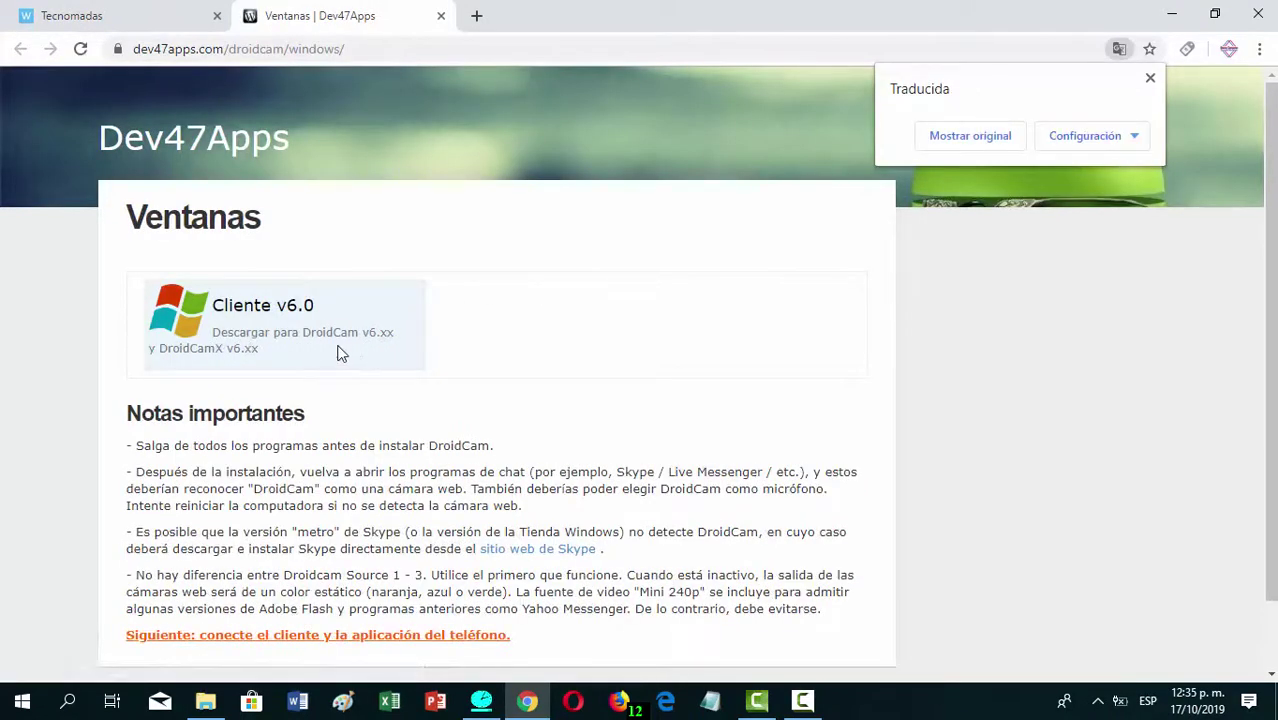
click(1150, 79)
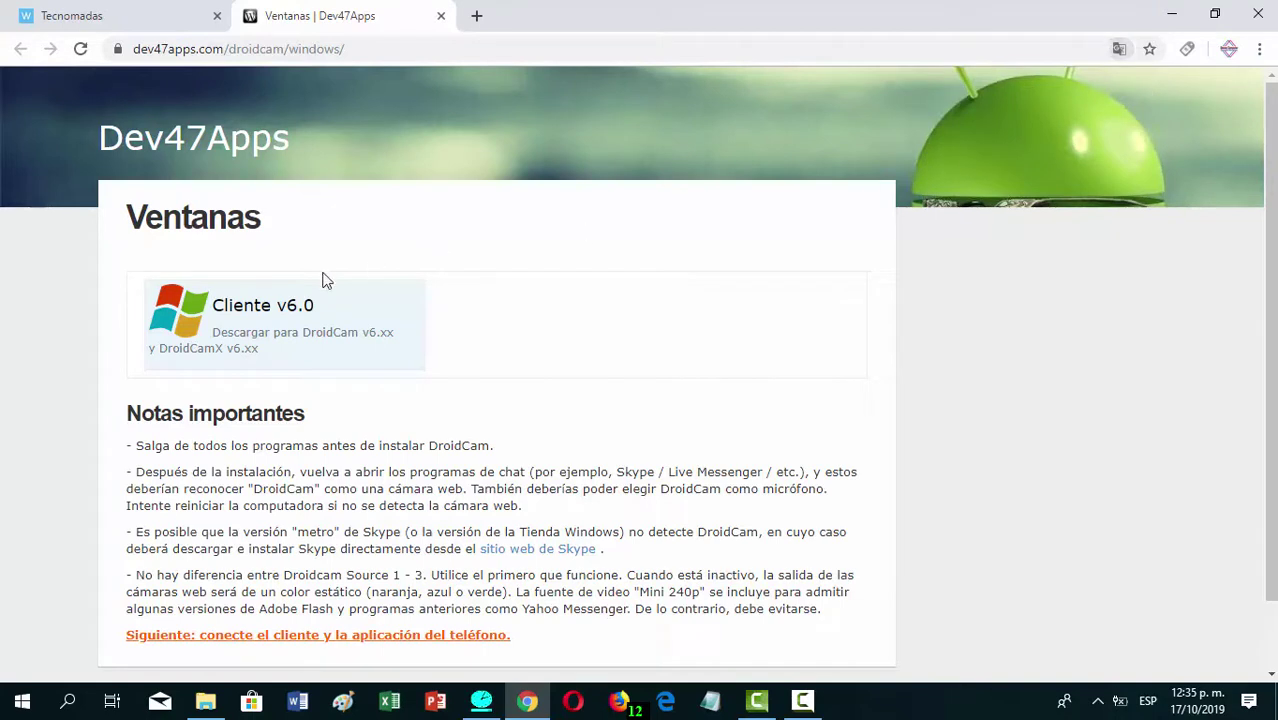
click(237, 333)
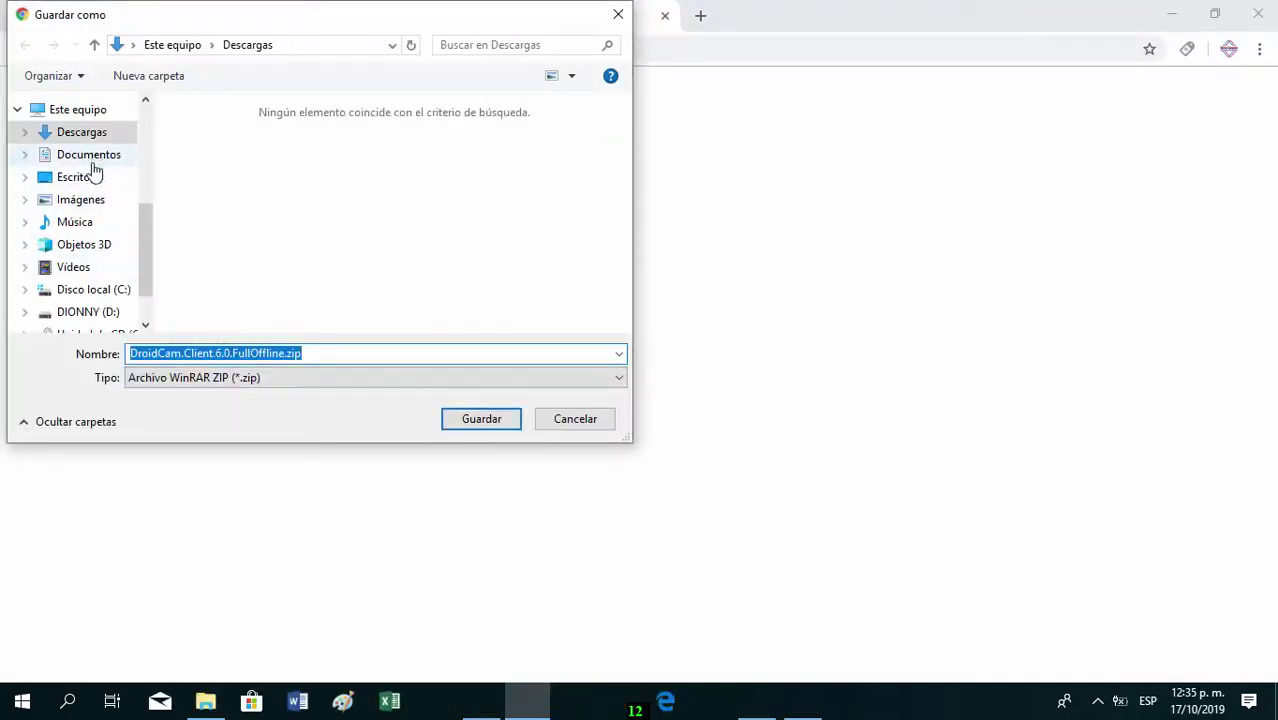
click(87, 182)
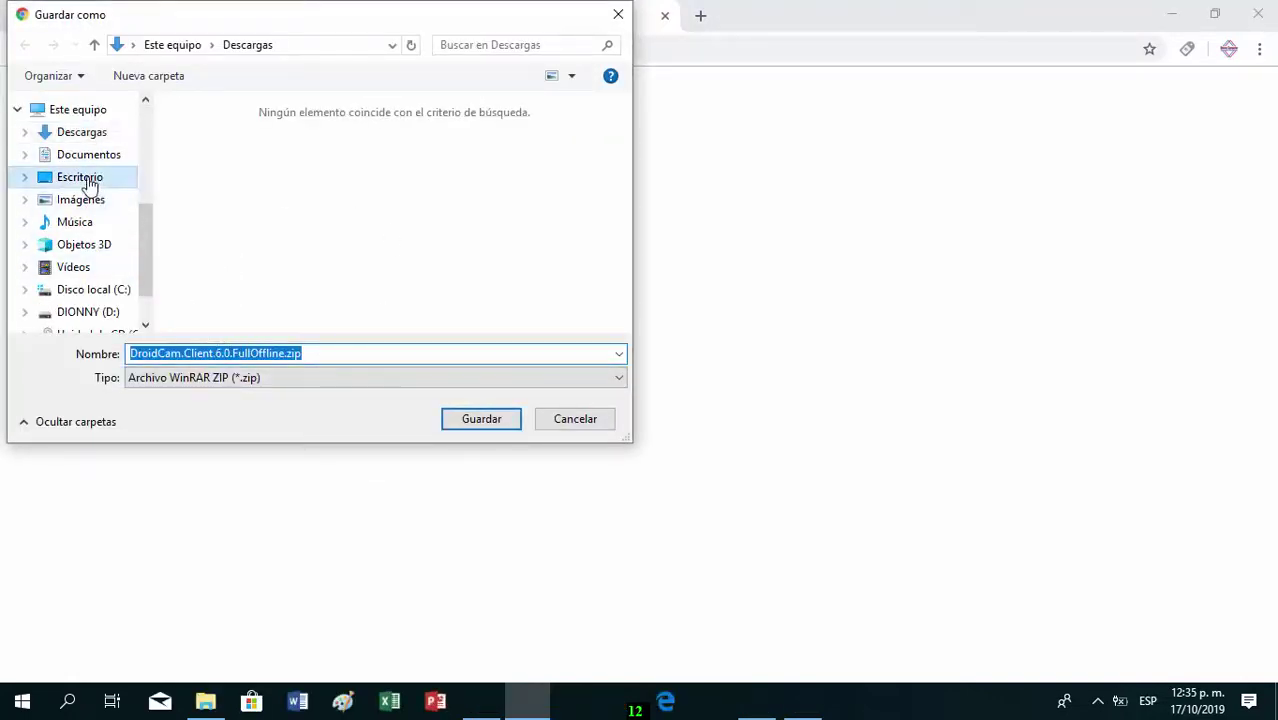
click(481, 420)
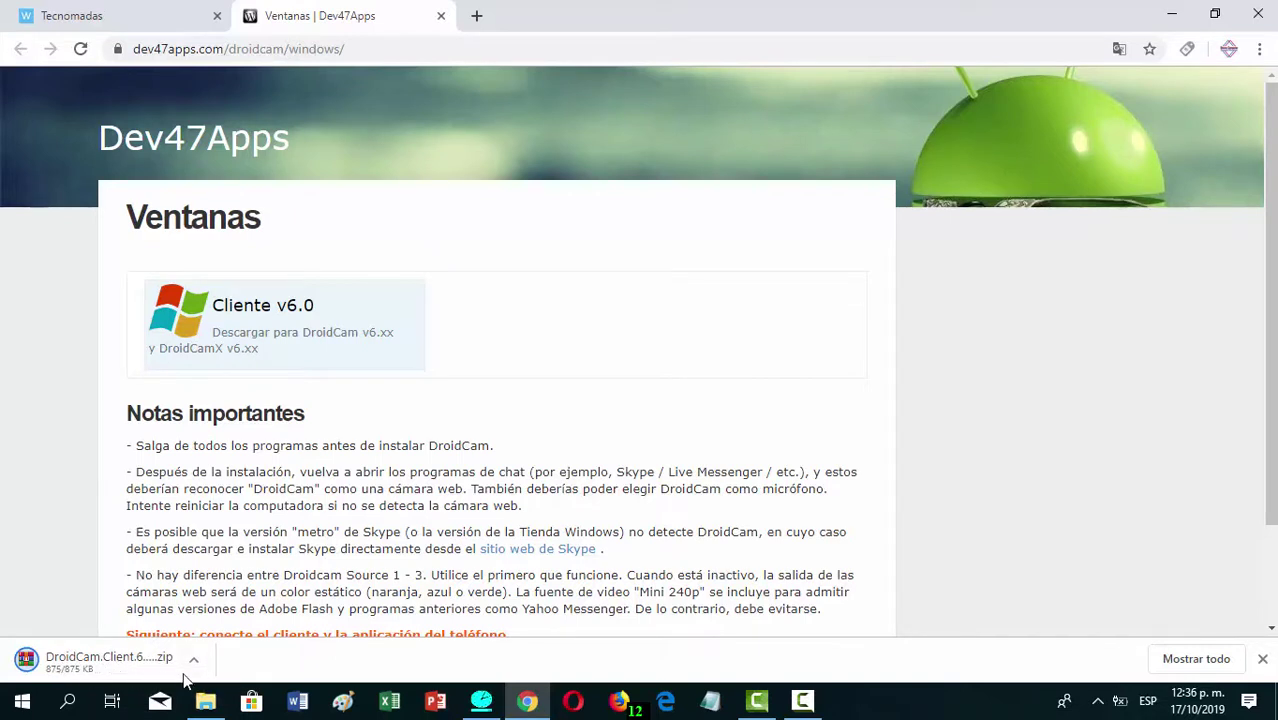
- Move the downloaded DroidCam zip from the desktop into the proyecto folder and extract it there
click(1188, 10)
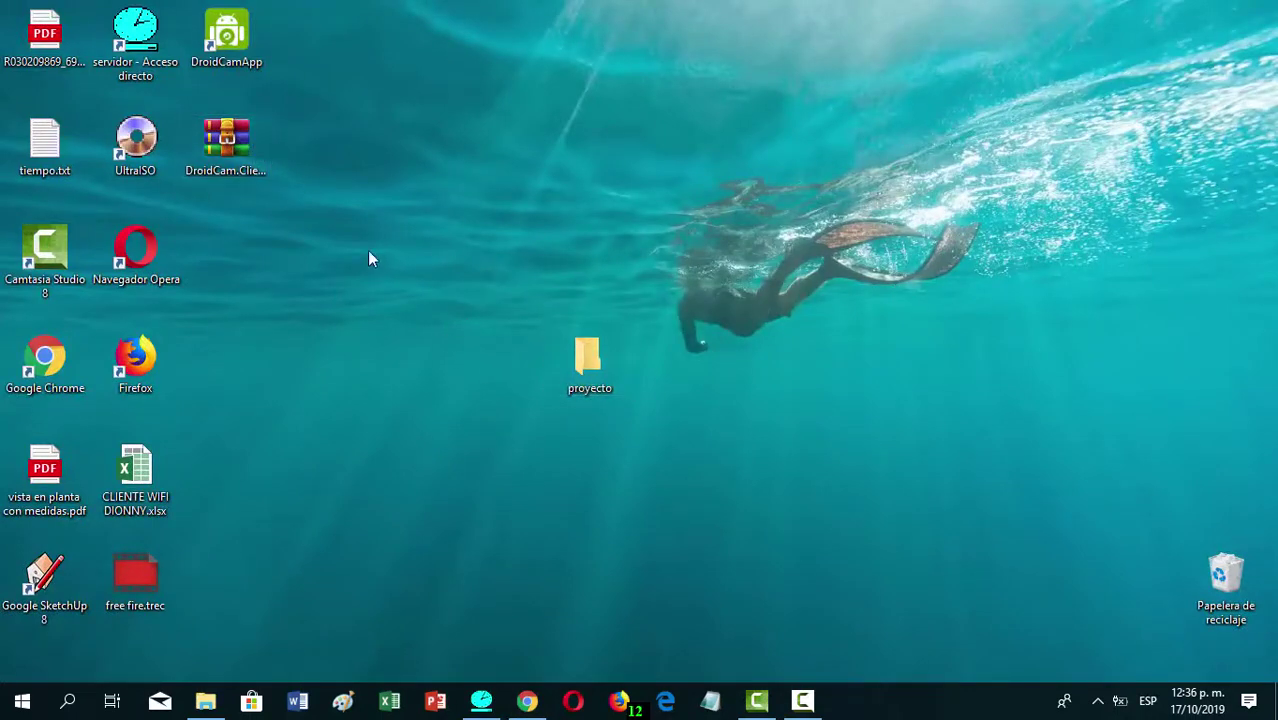
drag(223, 142, 583, 365)
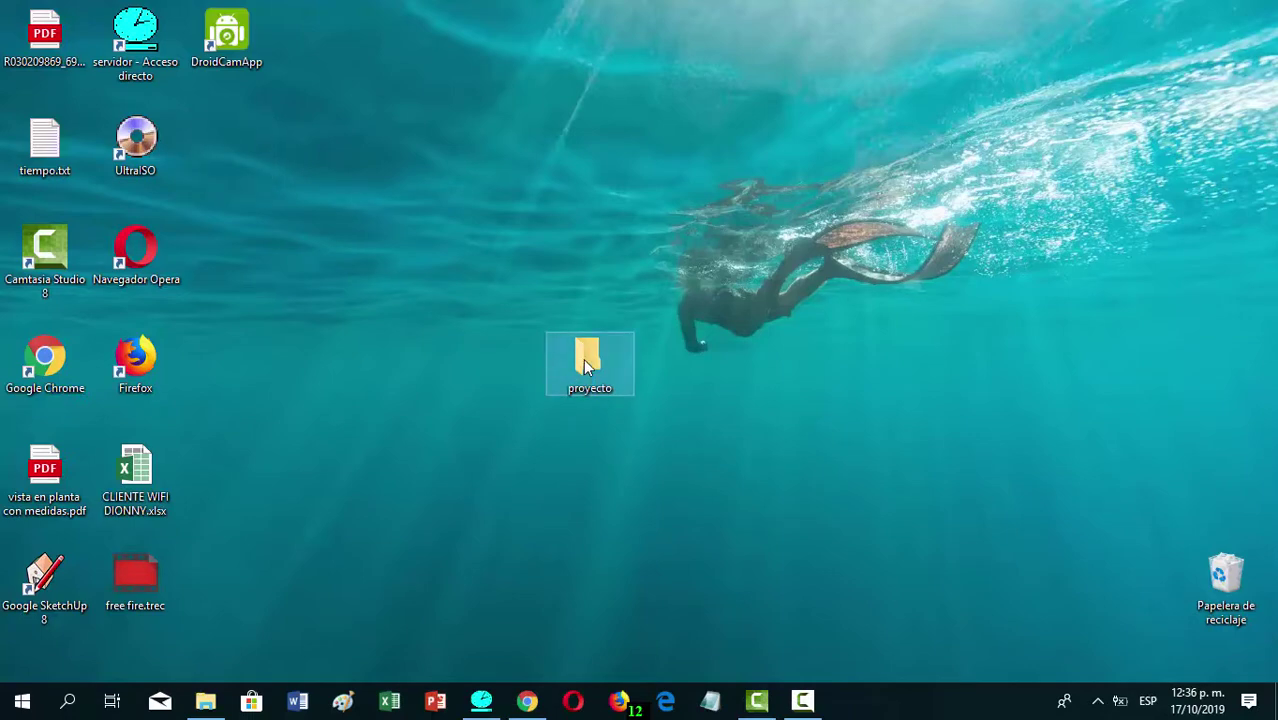
double_click(587, 366)
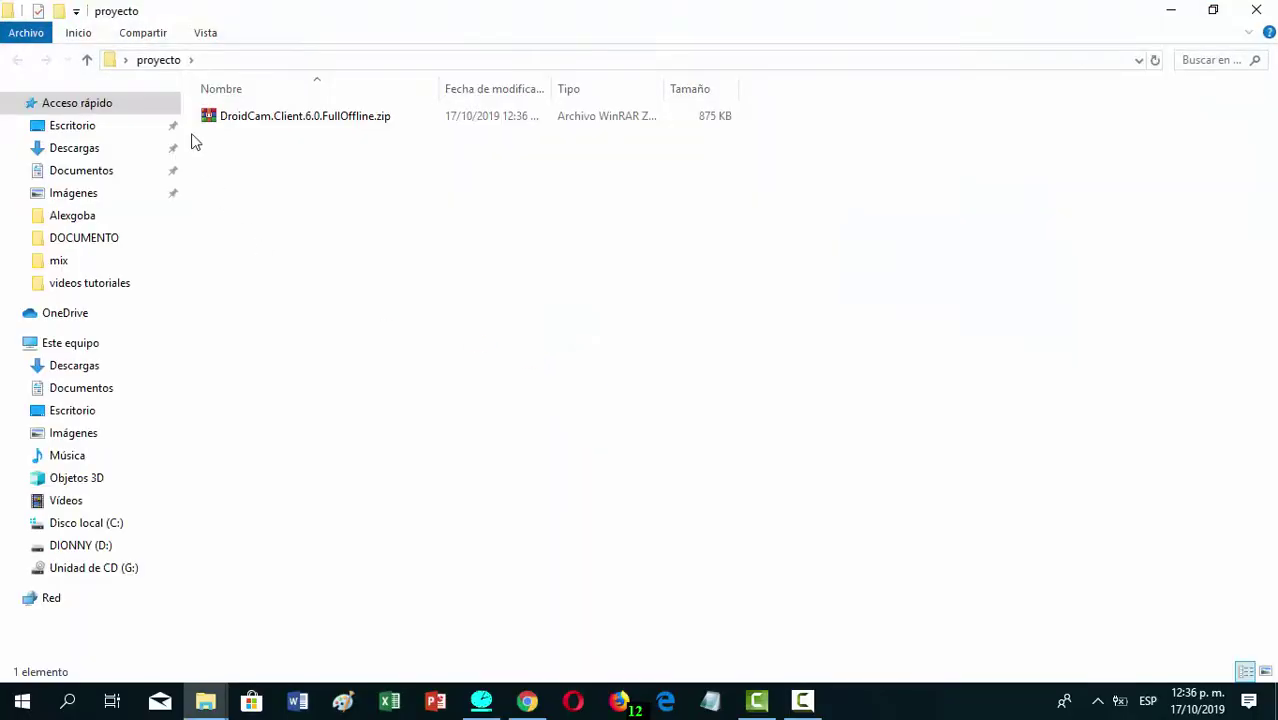
click(215, 118)
right_click(218, 120)
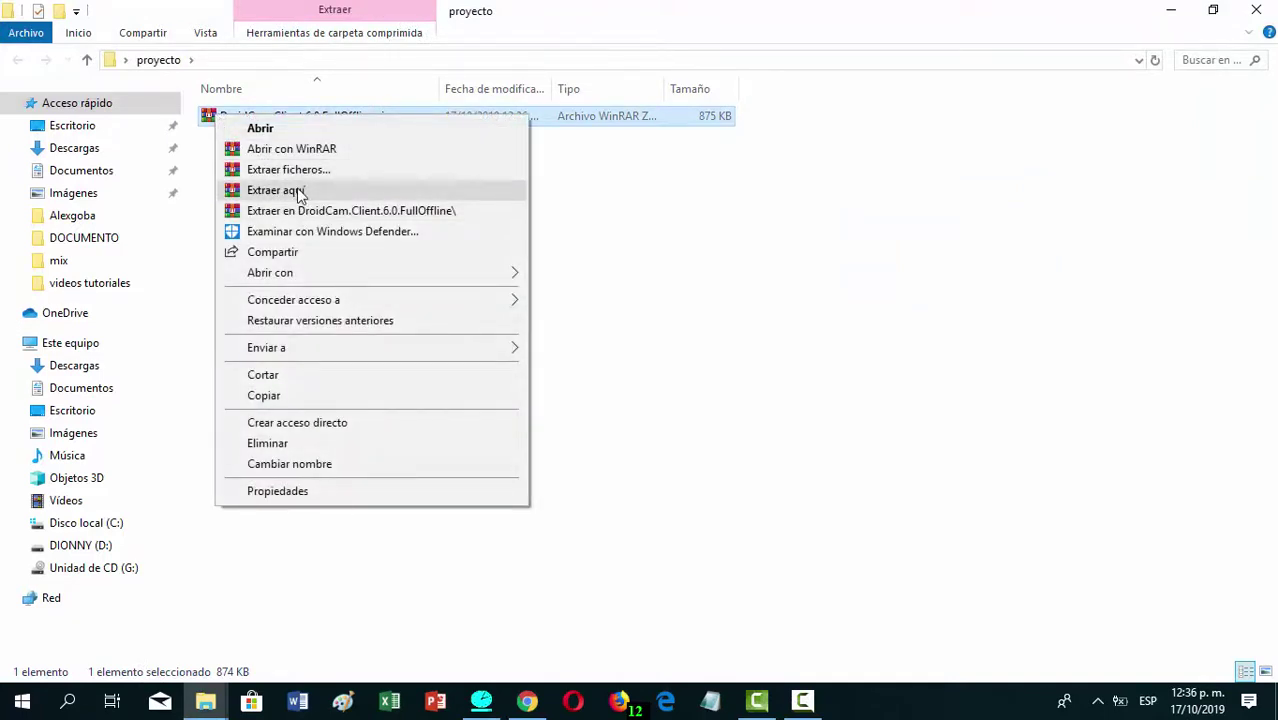
click(298, 191)
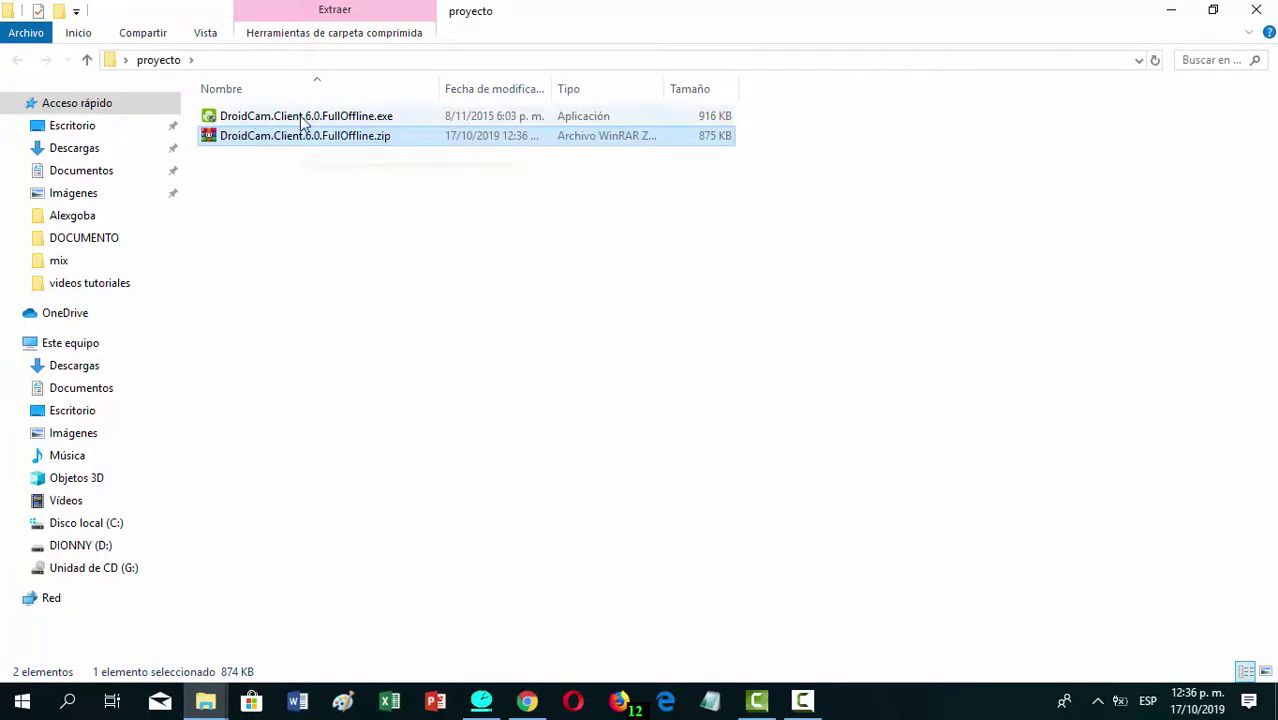
- Run the extracted DroidCam installer as administrator, install it in C:\Program Files\DroidCam, and launch the DroidCam client
click(302, 117)
right_click(302, 120)
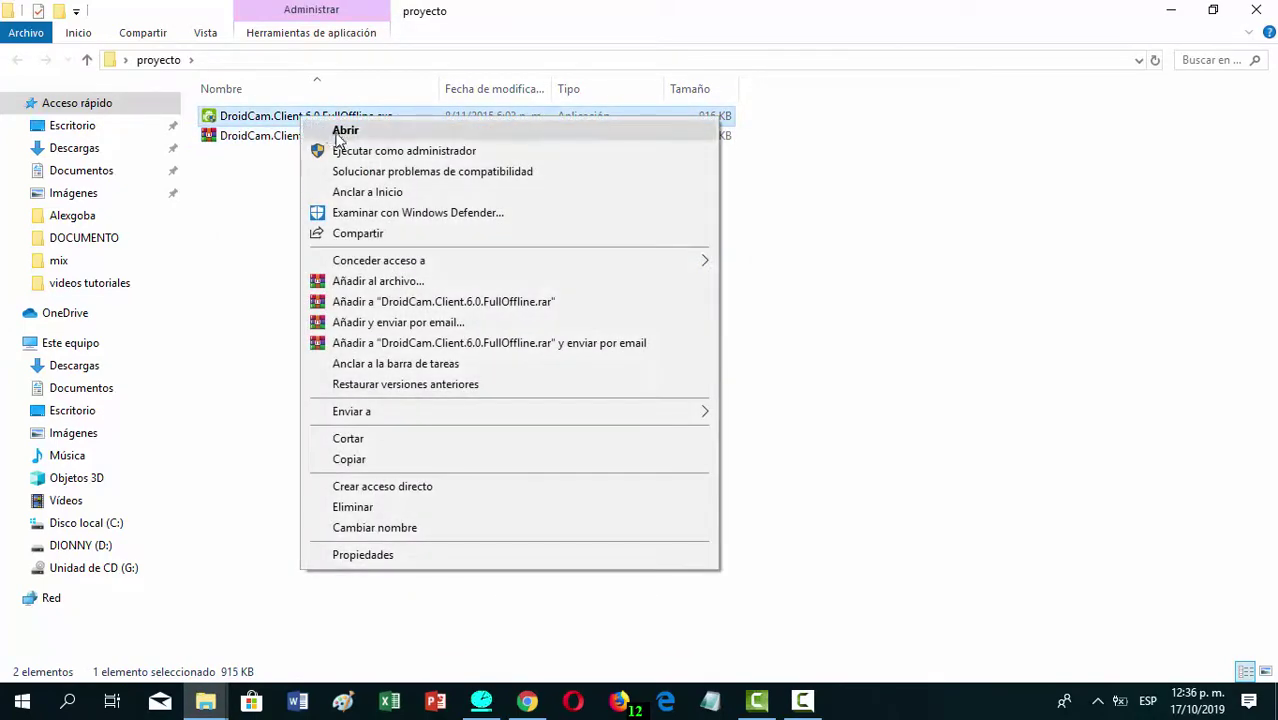
click(360, 157)
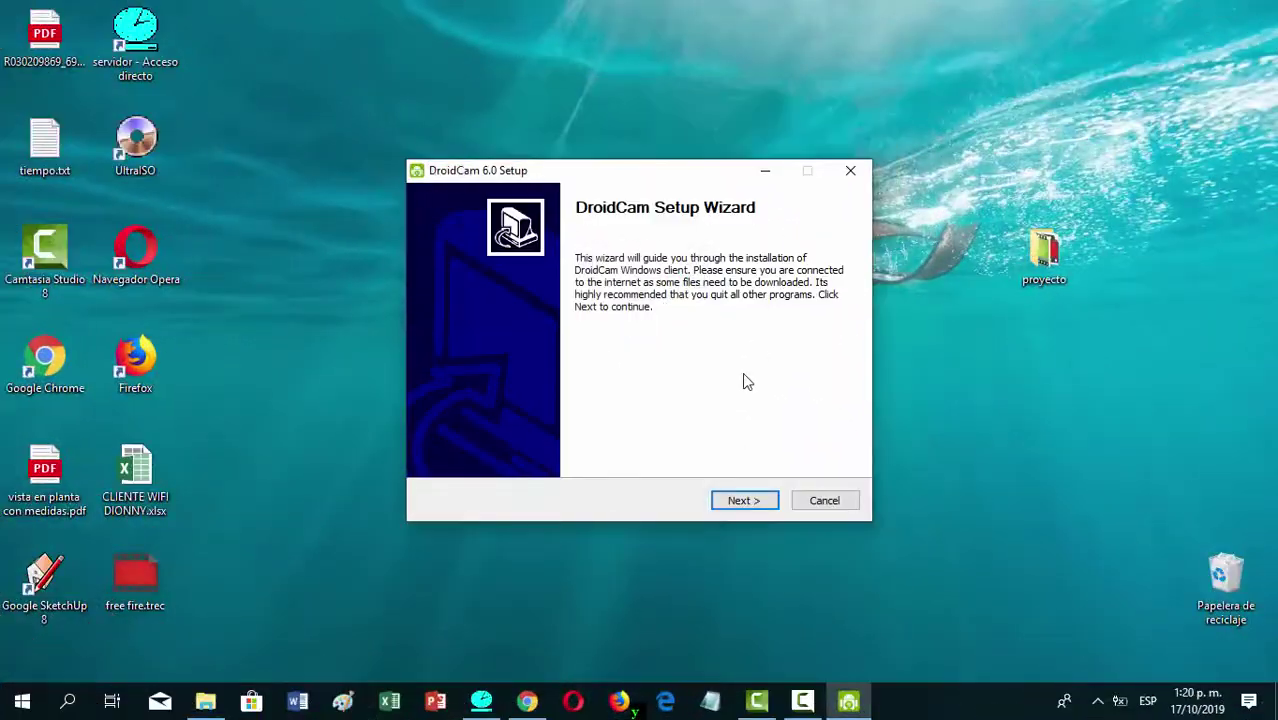
click(743, 500)
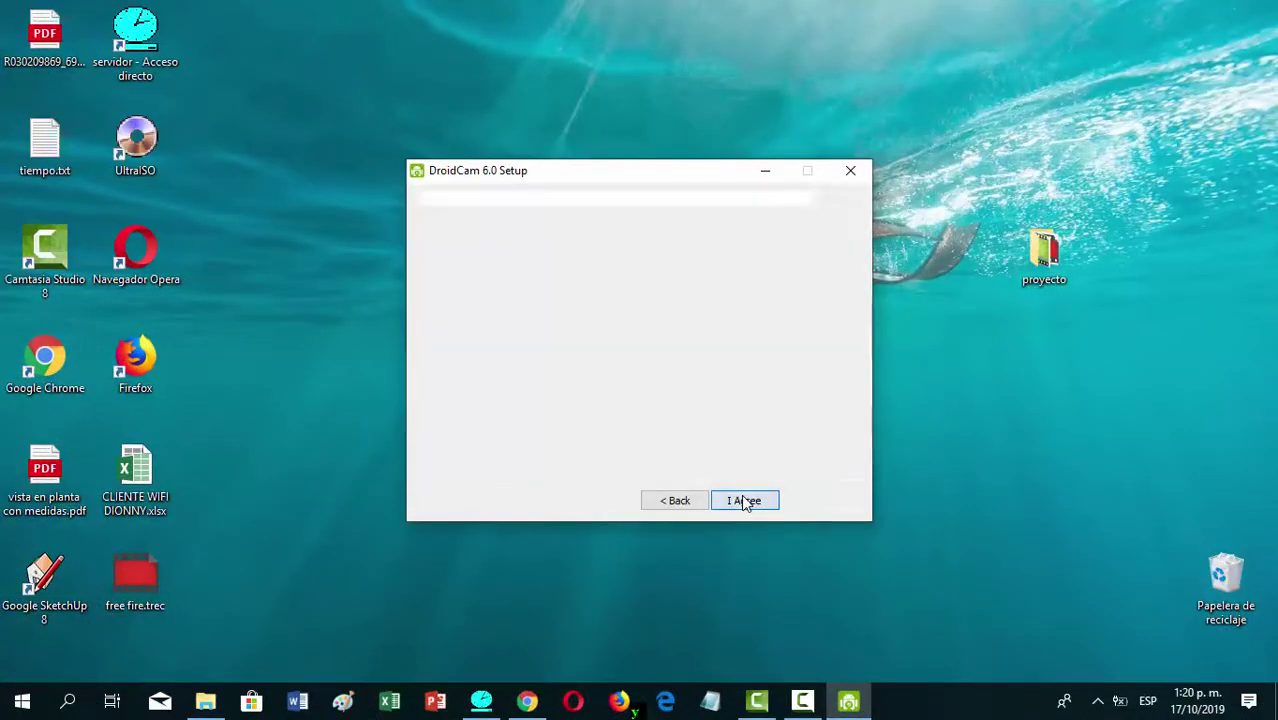
click(743, 500)
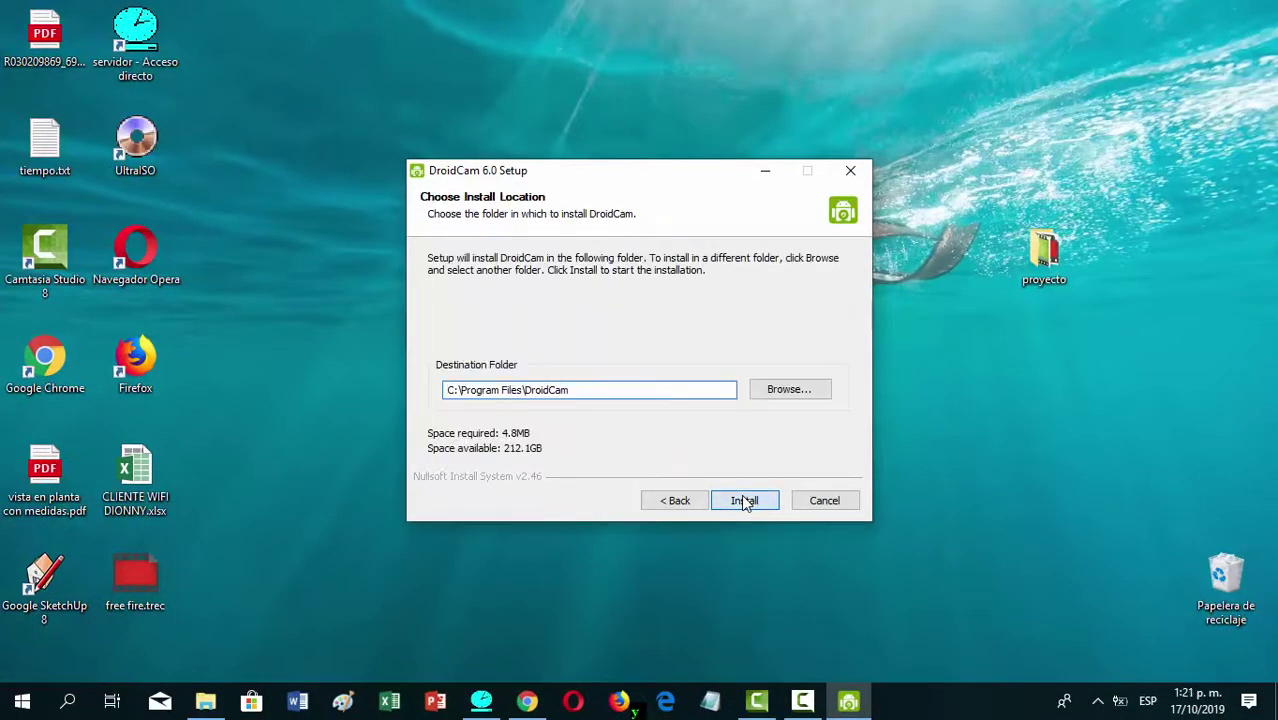
click(742, 500)
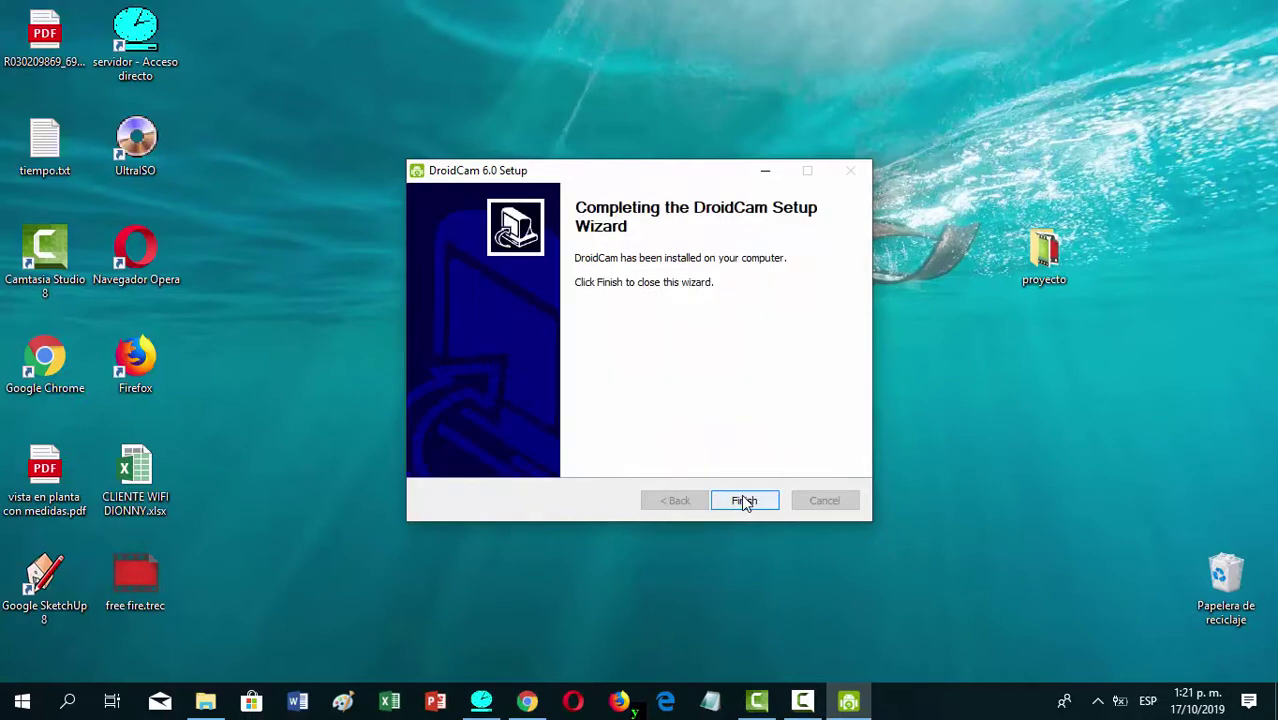
click(744, 502)
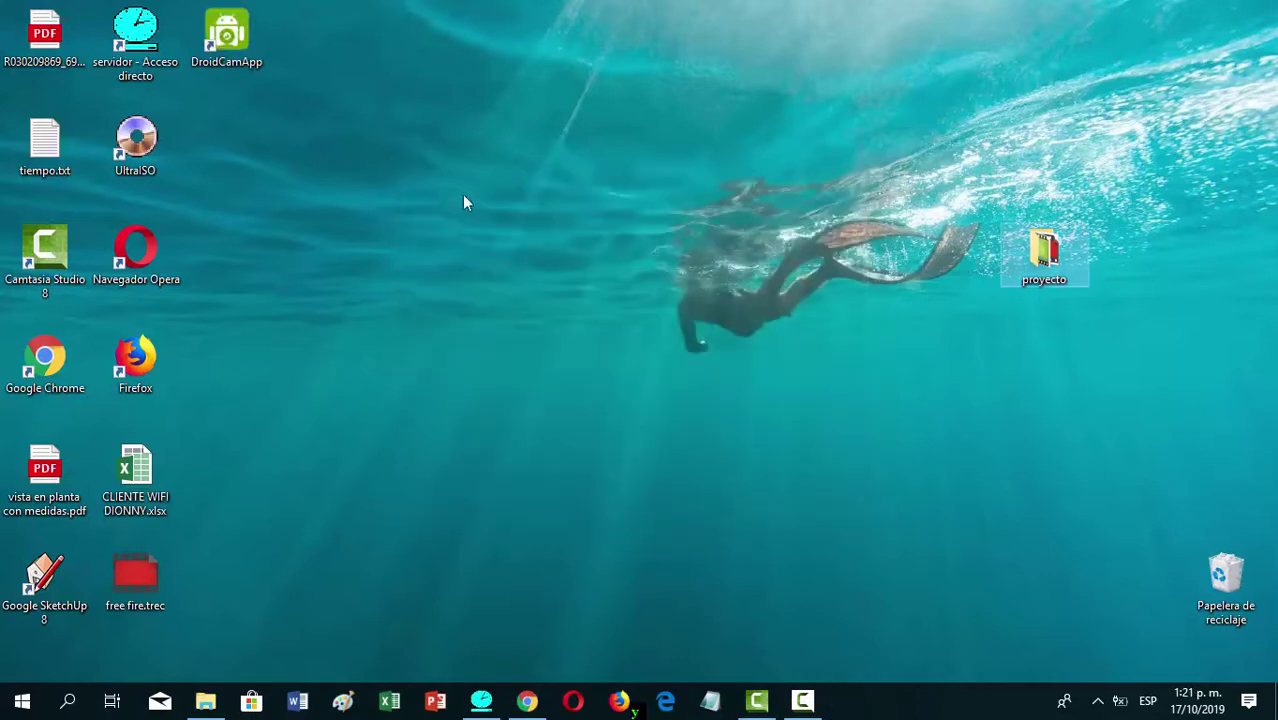
double_click(228, 36)
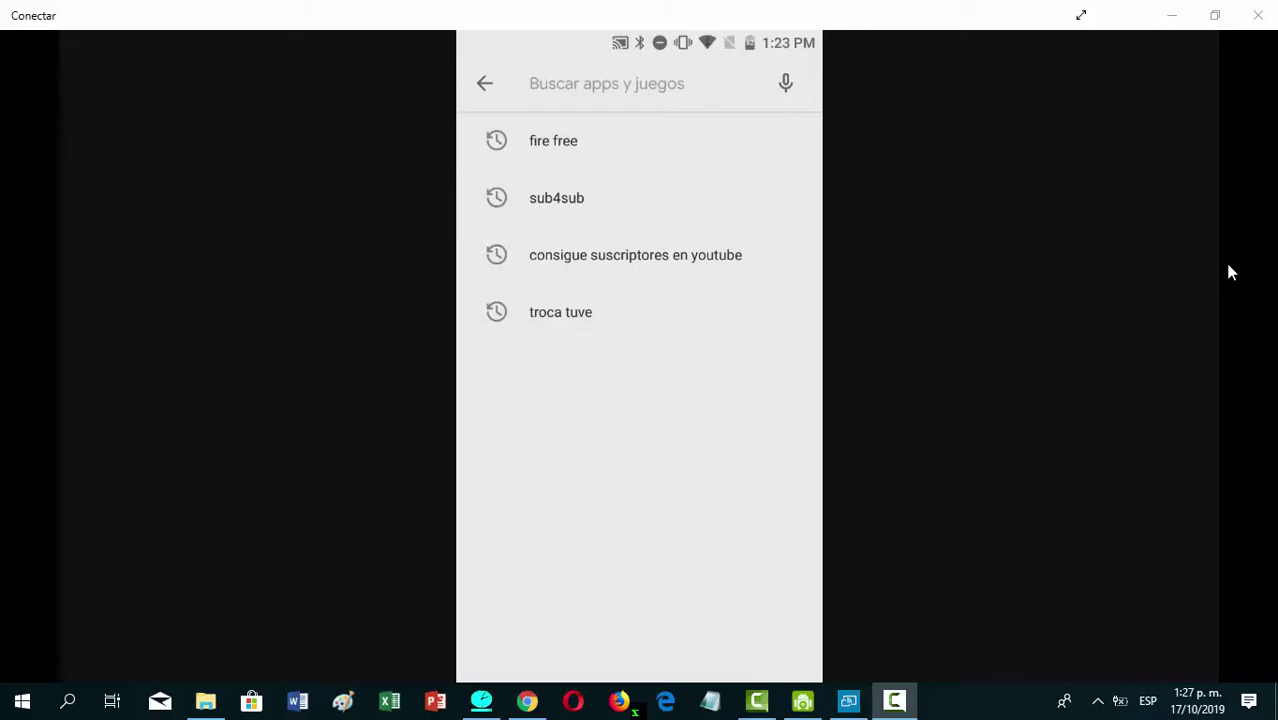
- Search for "droi" in the app store on the mirrored phone
click(550, 93)
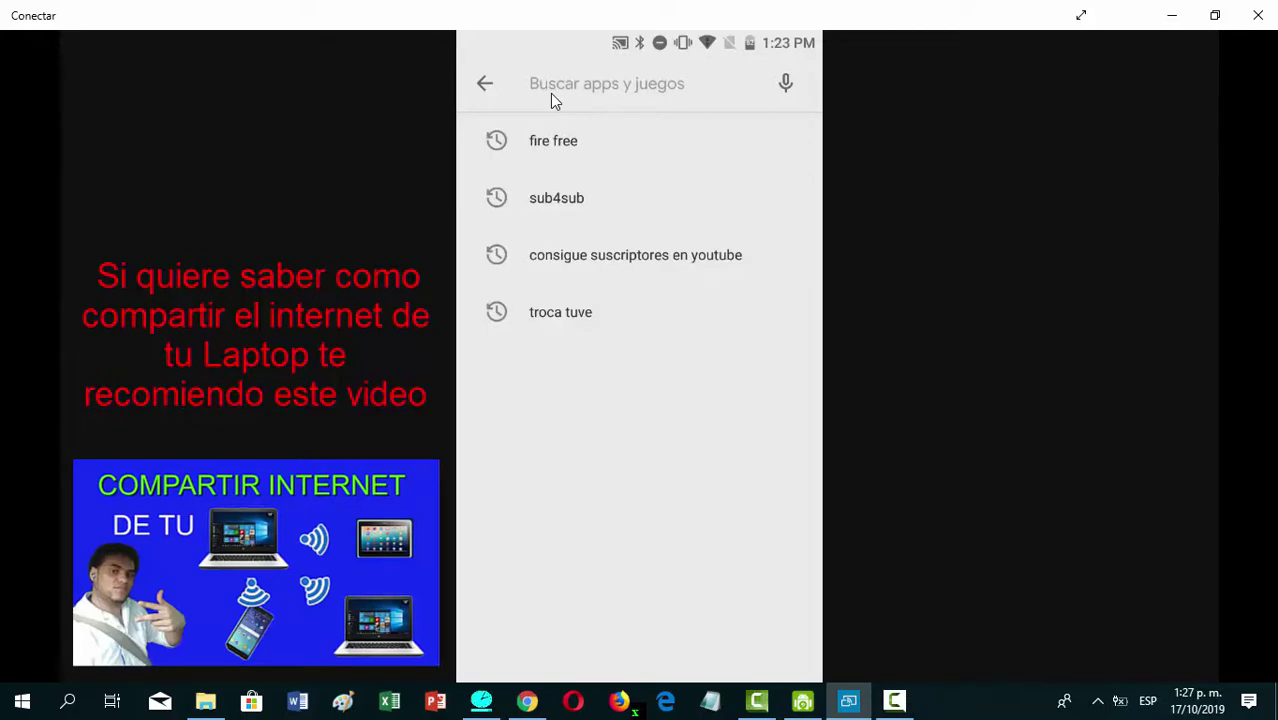
click(550, 93)
text(d)
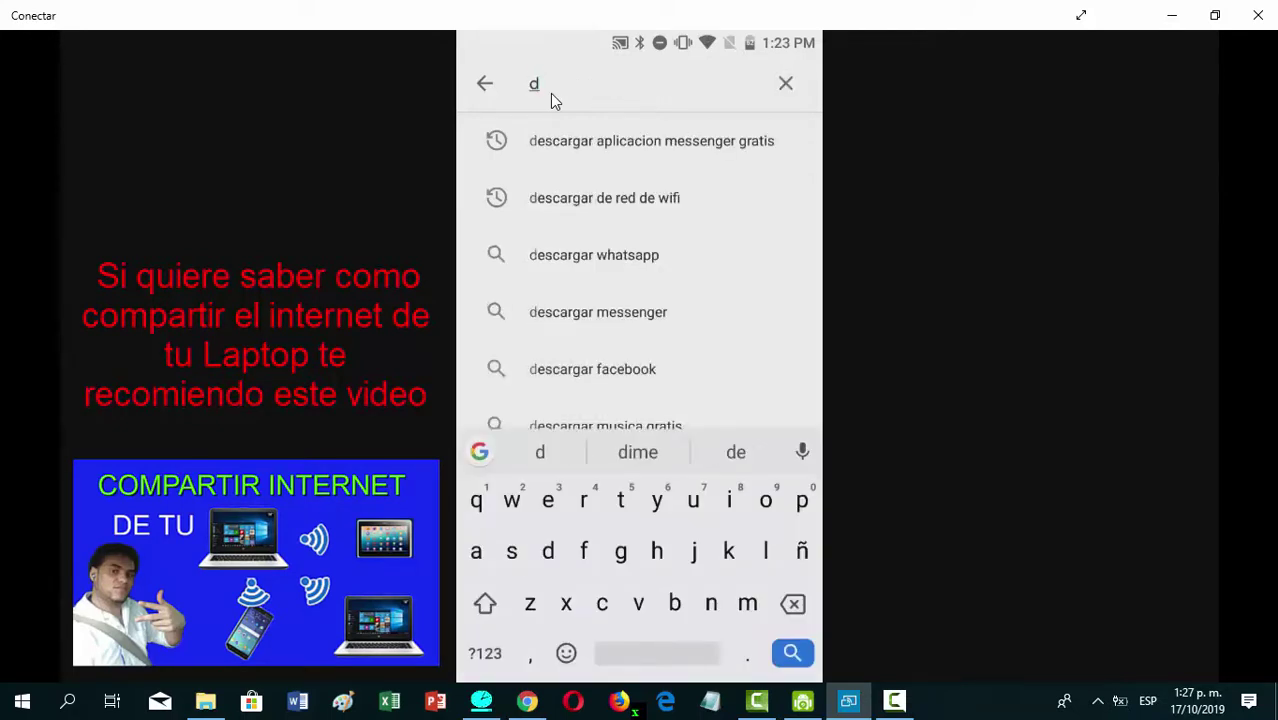
text(roi)
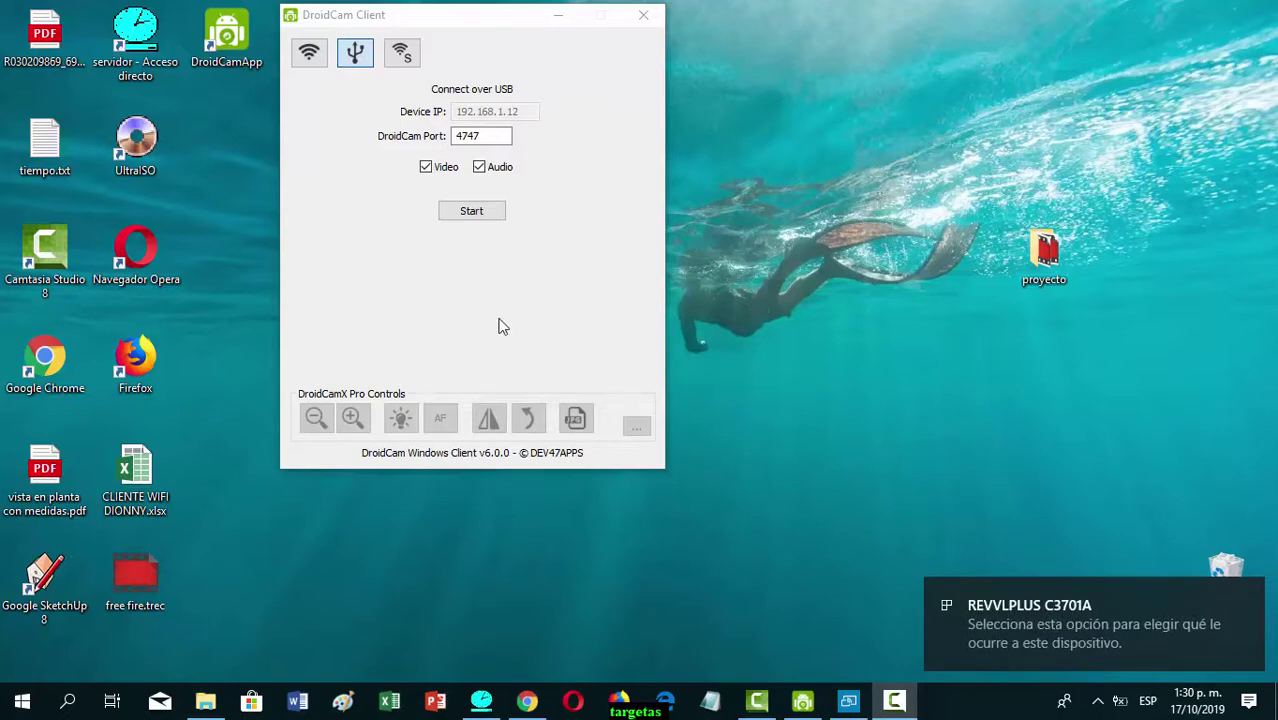
- Stream the phone camera over USB on port 4747 with video and audio, and stop the stream
click(473, 222)
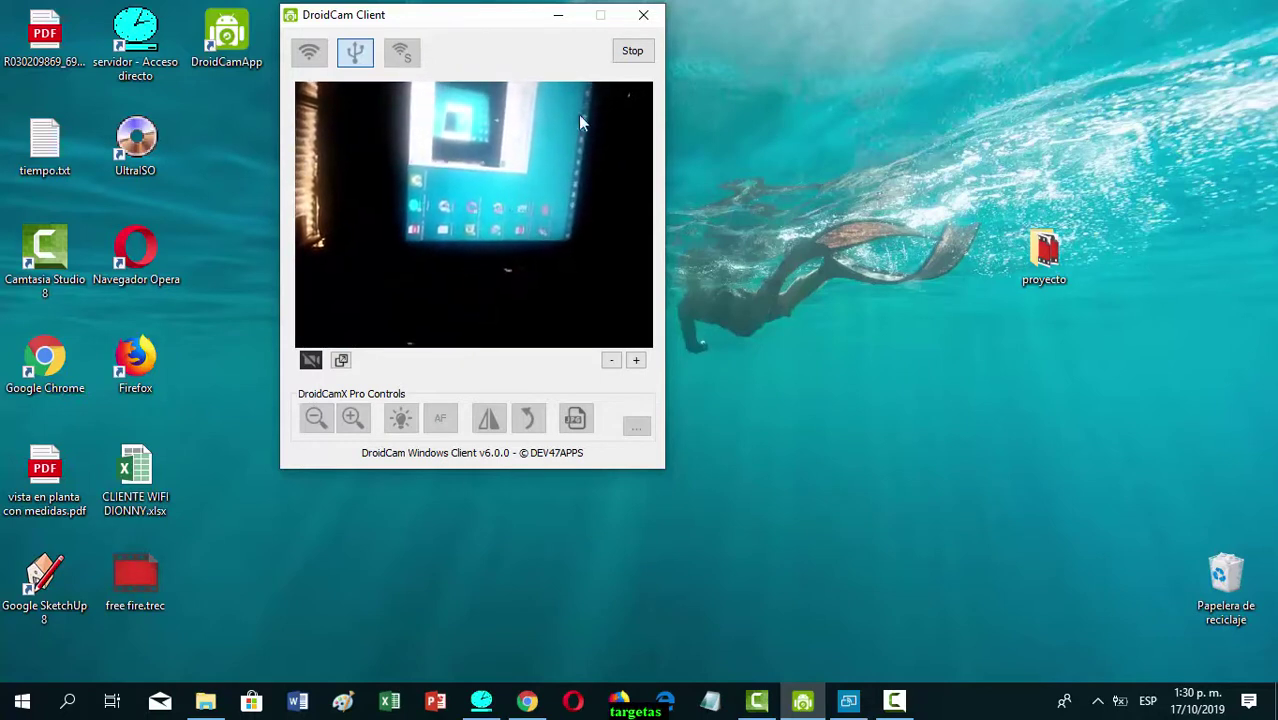
click(631, 50)
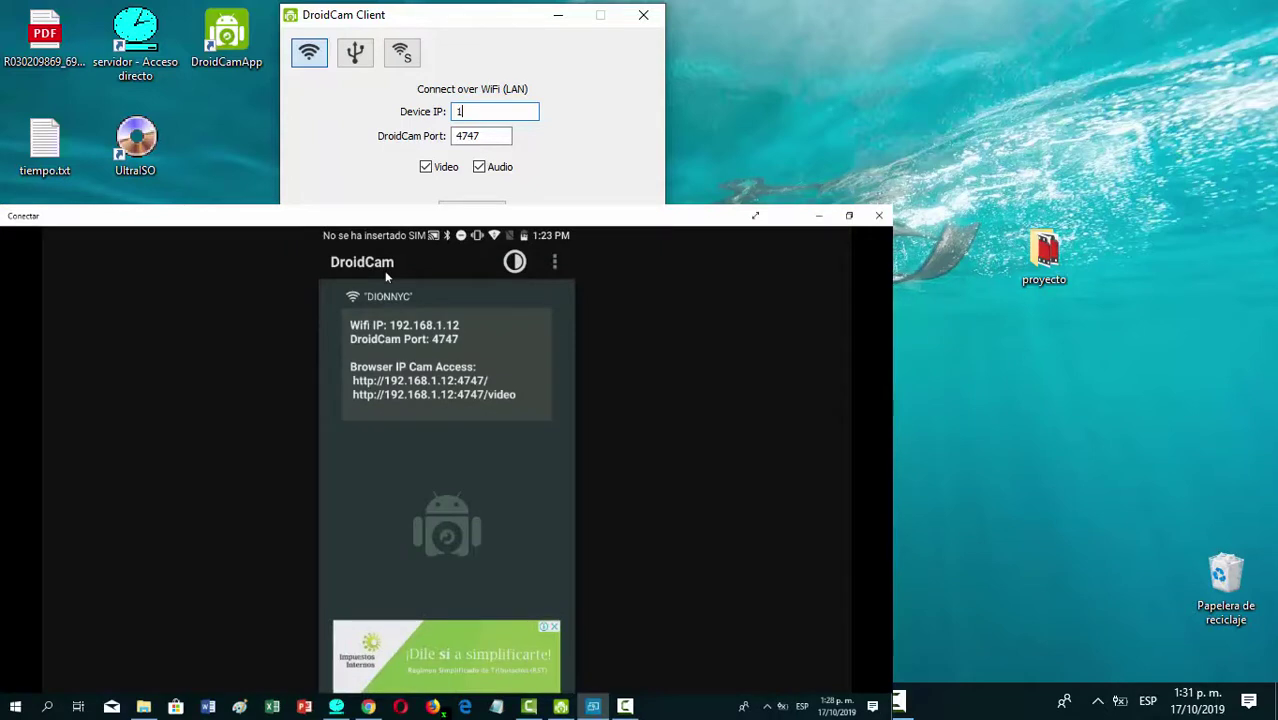
- Stream the phone camera over WiFi using device IP 192.168.1.12 and port 4747, and stop the stream
text(.168.1.12)
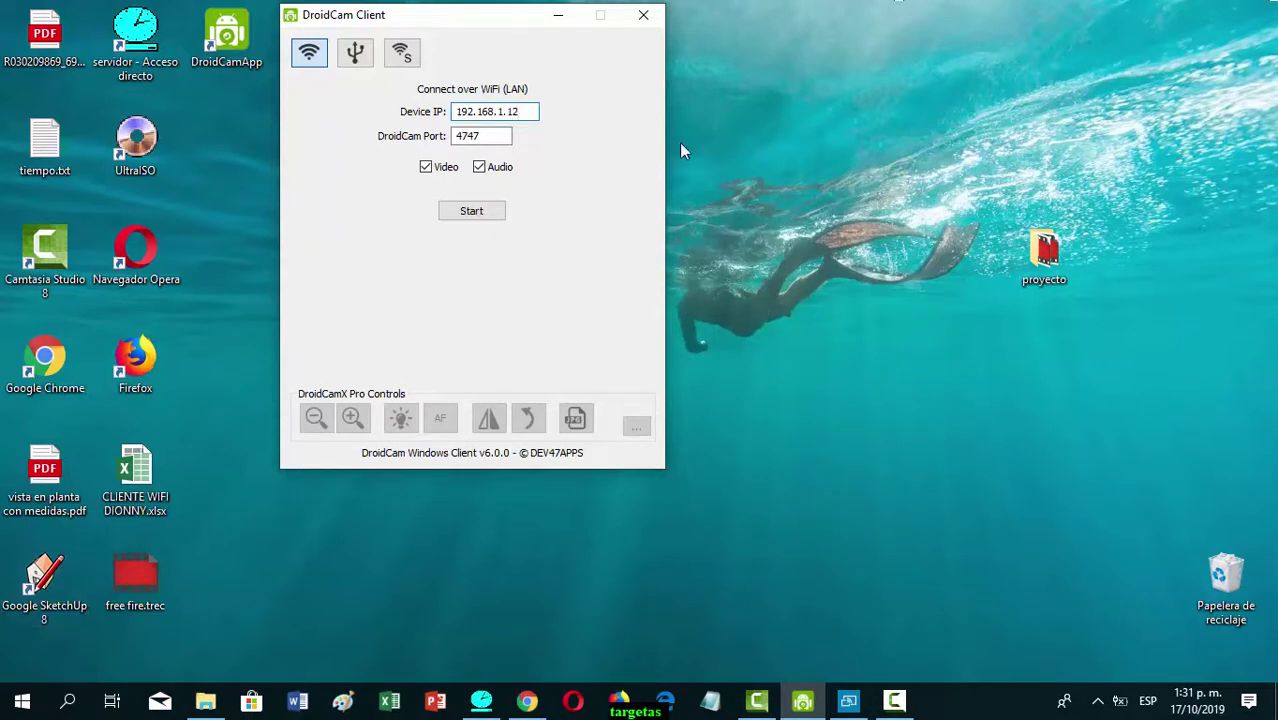
click(476, 213)
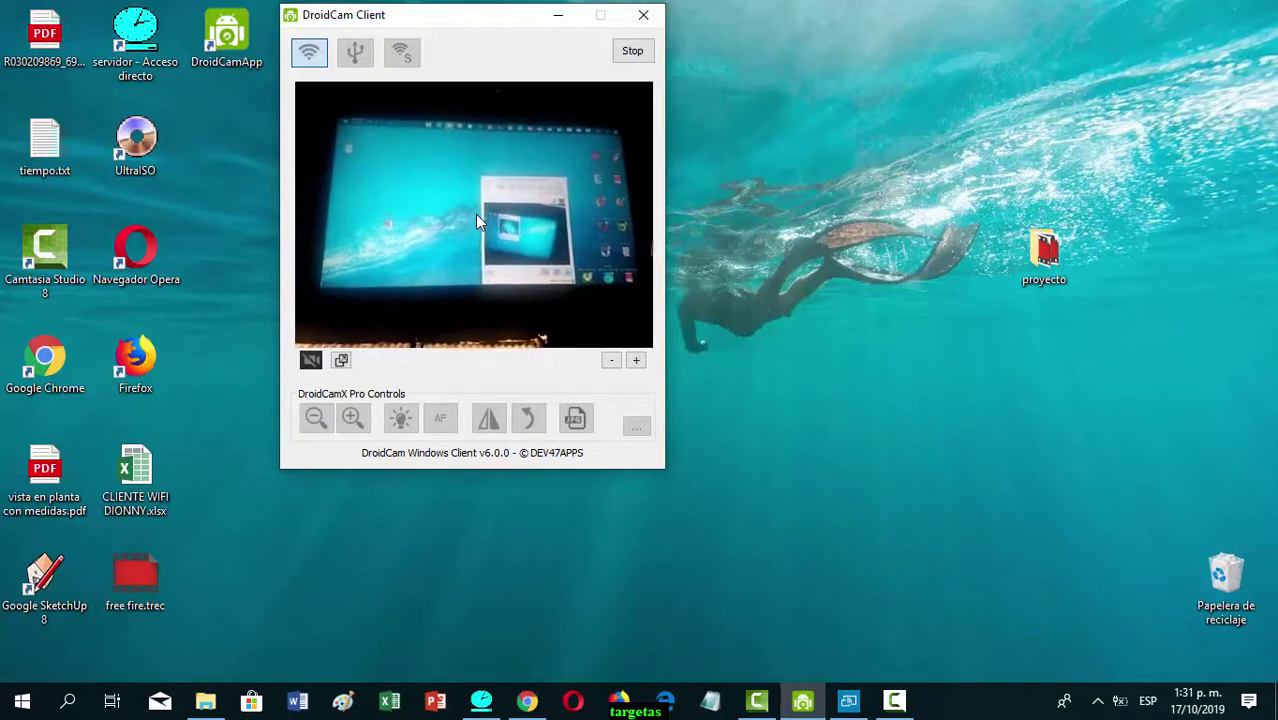
click(633, 52)
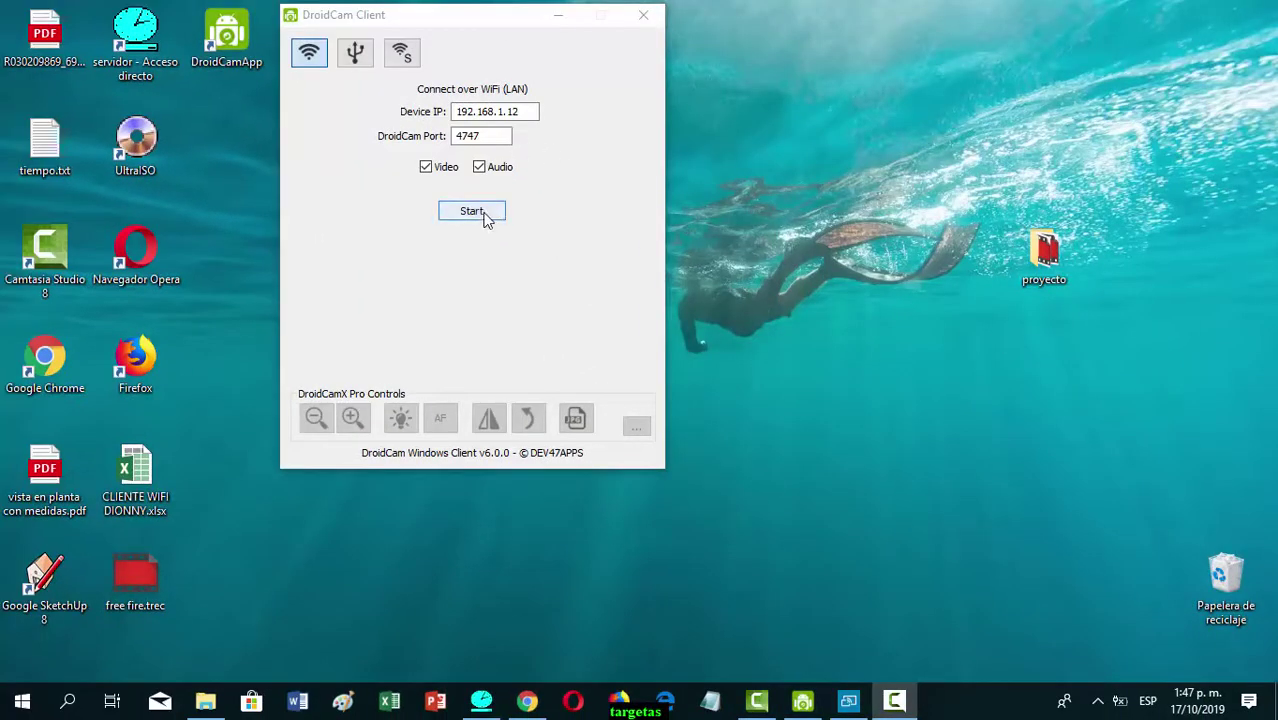
- Restart the WiFi camera stream, open its video in a separate window, and close that window
click(484, 216)
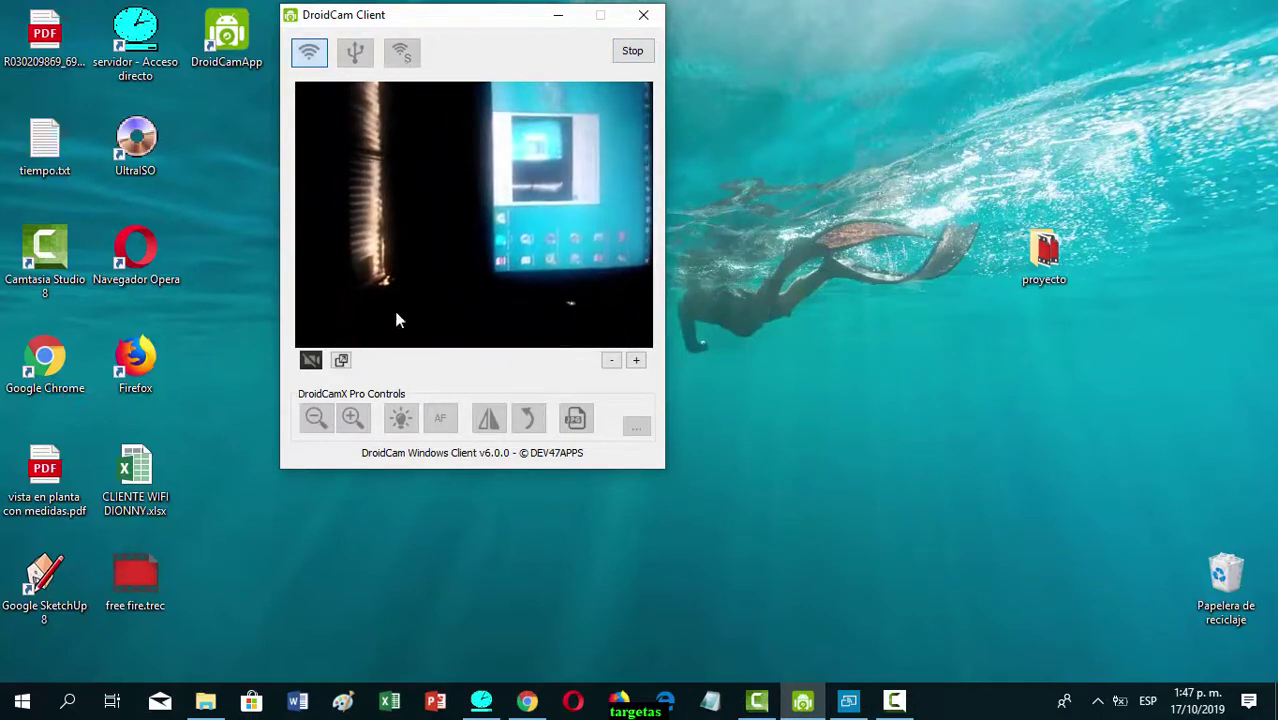
click(341, 362)
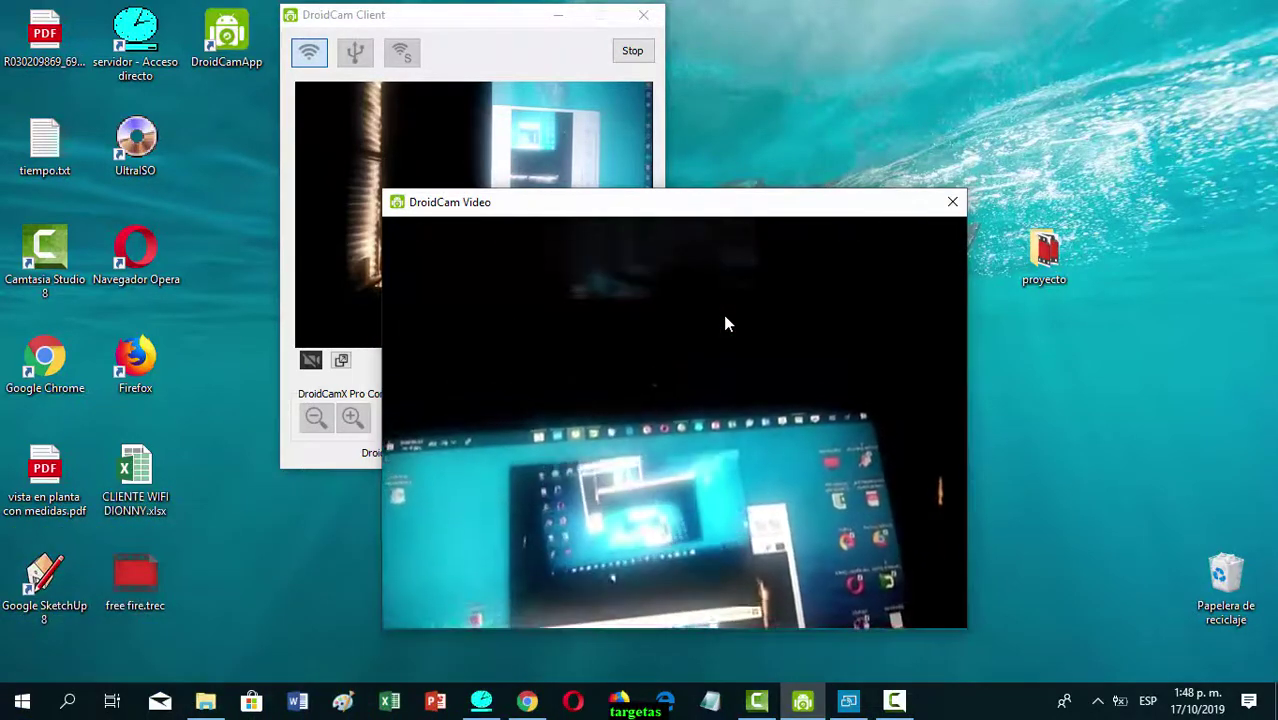
click(952, 201)
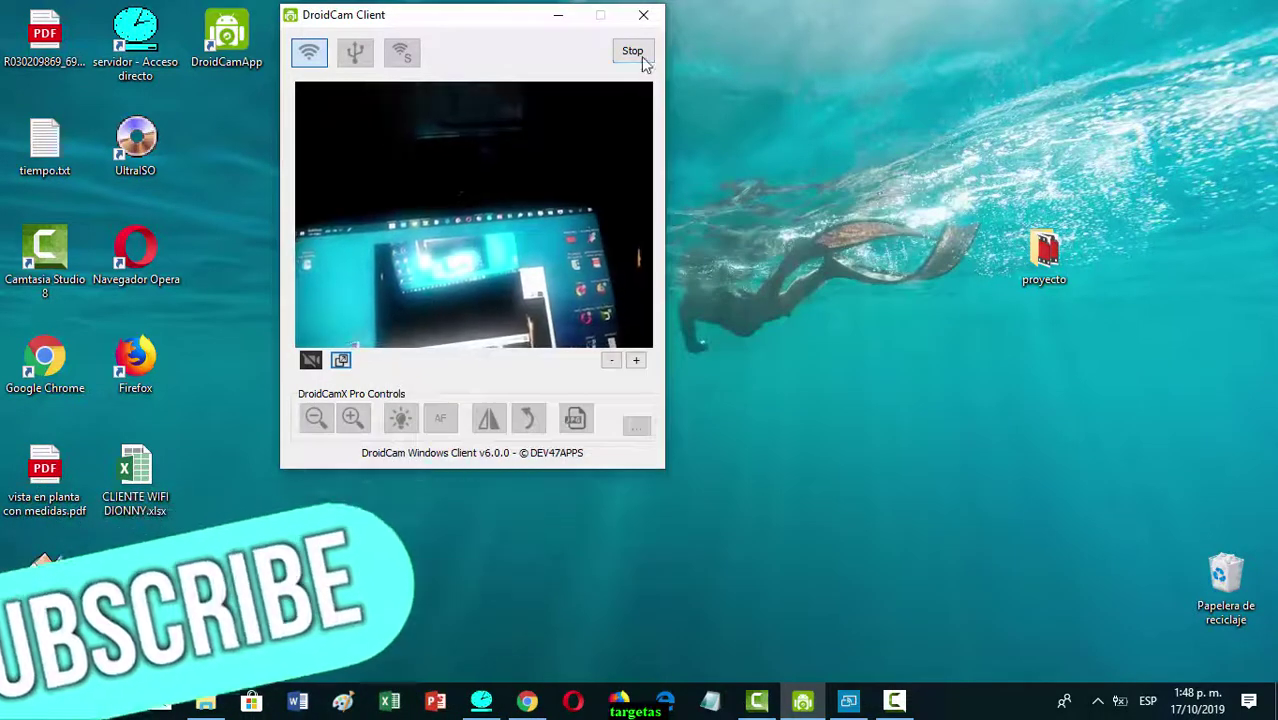